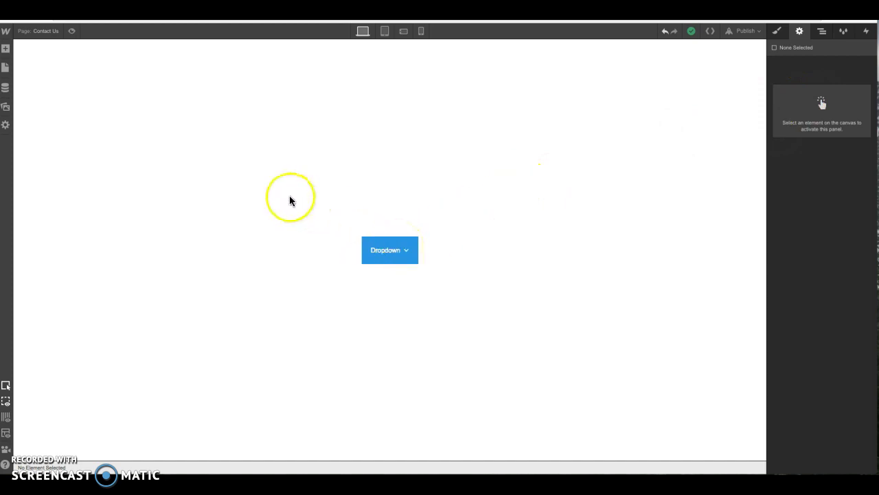
Step: Select the Dropdown Toggle and inspect its Close Delay setting, currently 0 ms with open-on-hover off
left_click(387, 242)
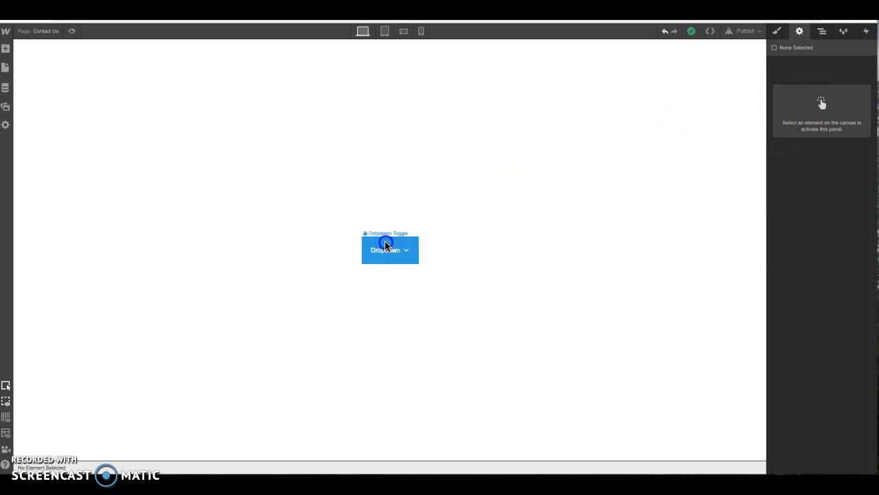
left_click(386, 246)
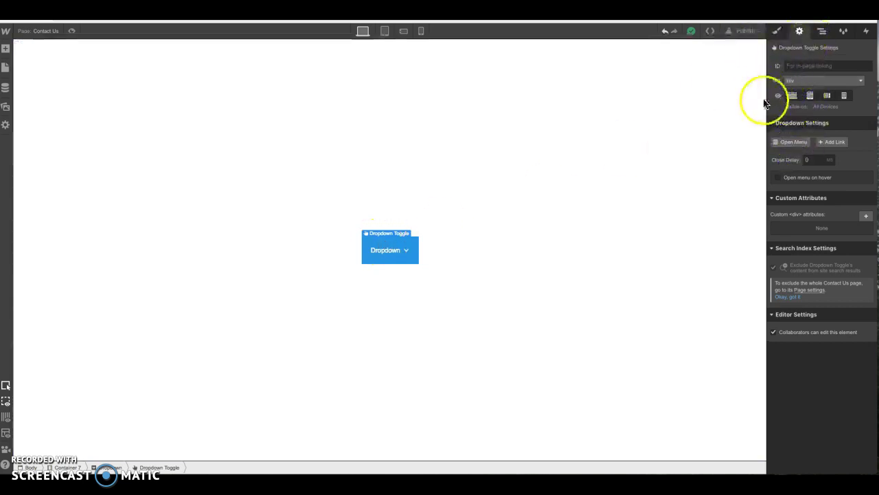
left_click(808, 160)
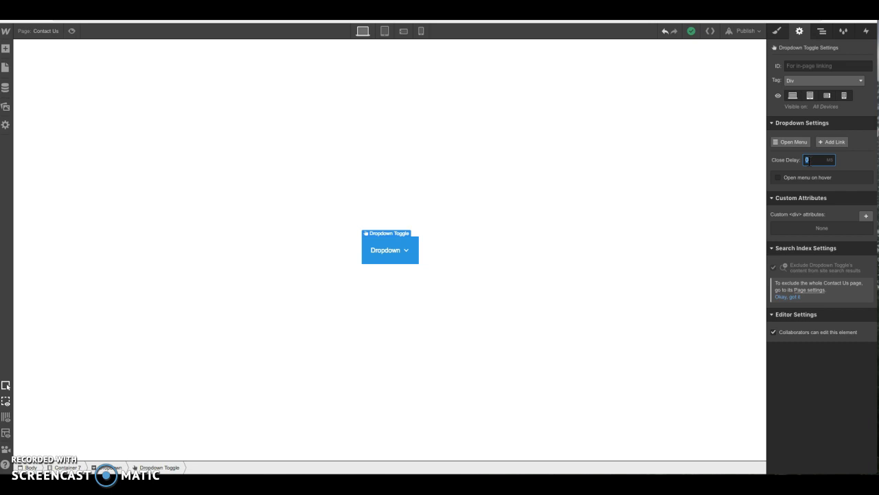
left_click(582, 190)
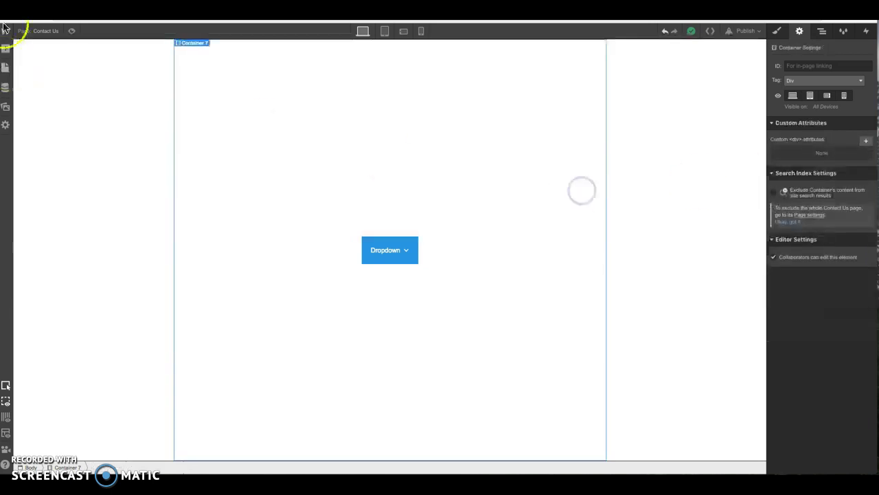
left_click(71, 32)
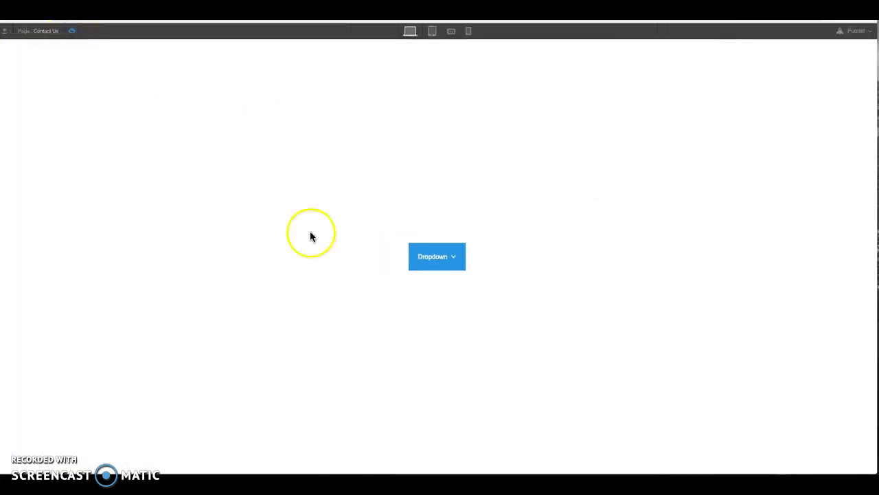
left_click(430, 257)
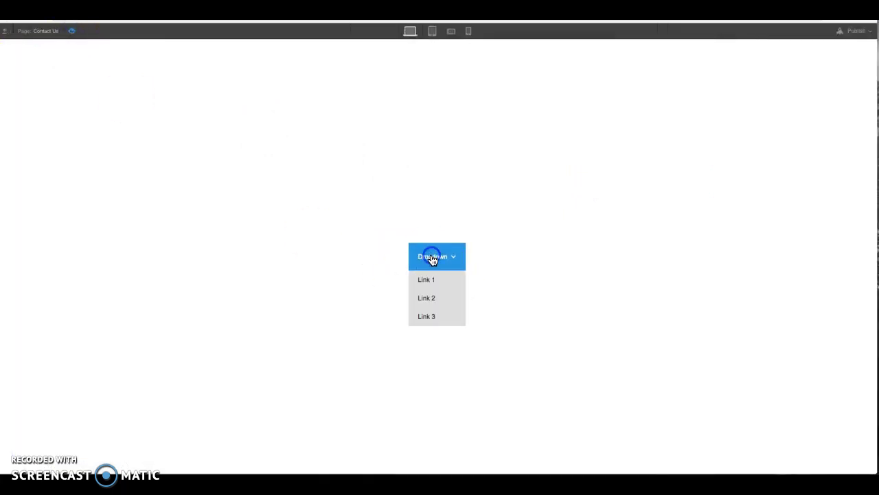
left_click(432, 258)
left_click(430, 258)
left_click(420, 262)
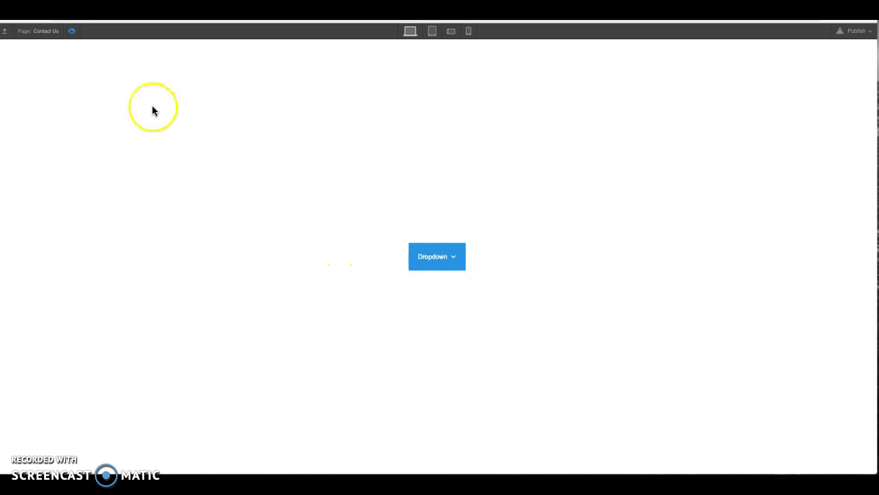
left_click(74, 35)
left_click(380, 245)
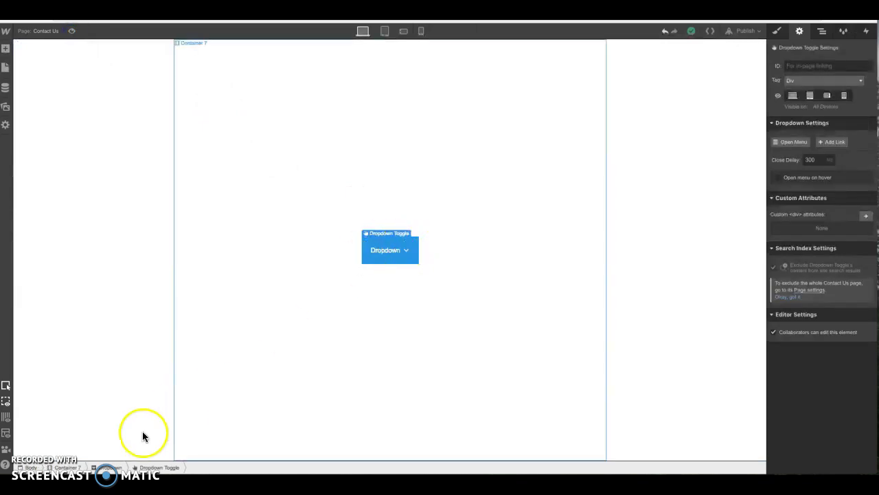
Step: Add a Dropdown trigger to the Dropdown whose Menu Opens action starts an animation
left_click(108, 468)
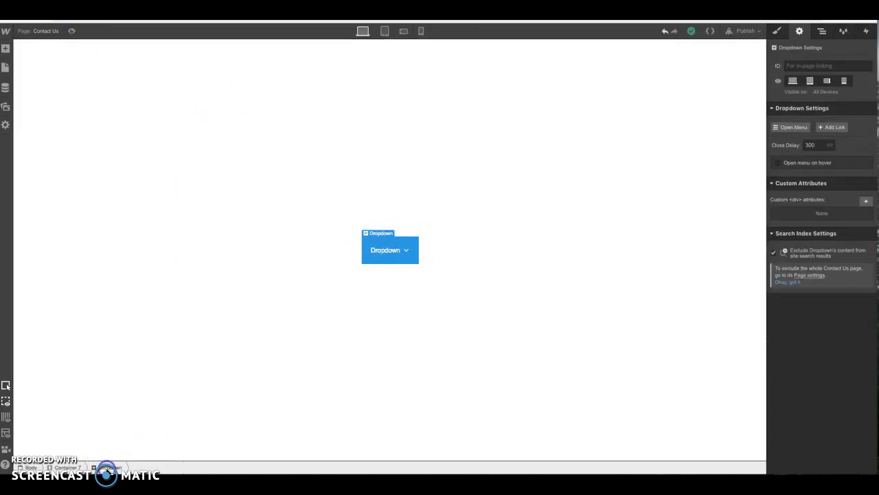
left_click(866, 31)
left_click(871, 65)
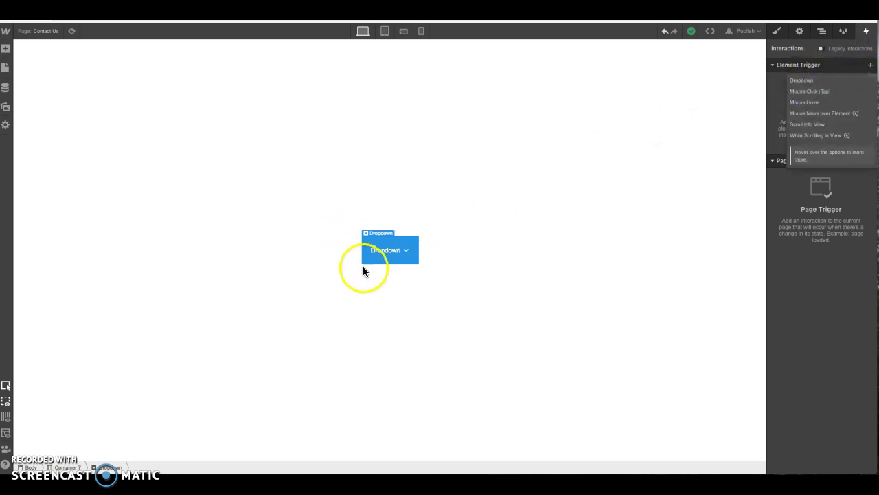
left_click(809, 81)
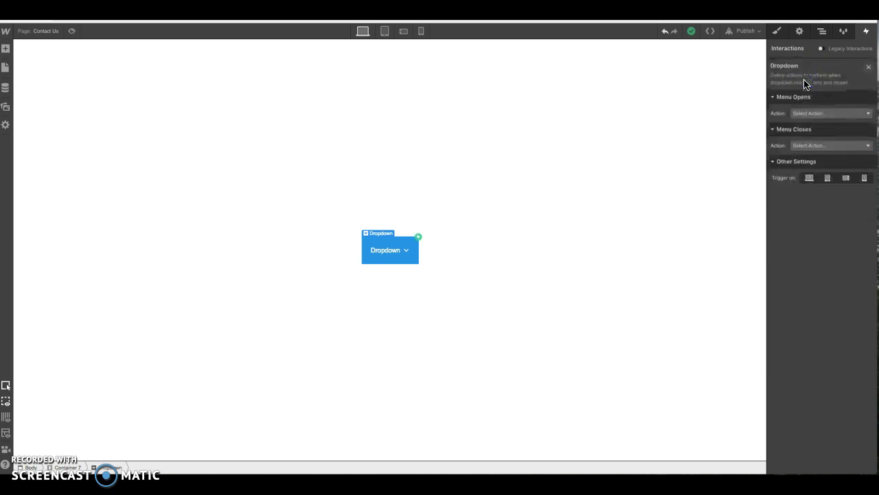
left_click(816, 113)
left_click(808, 136)
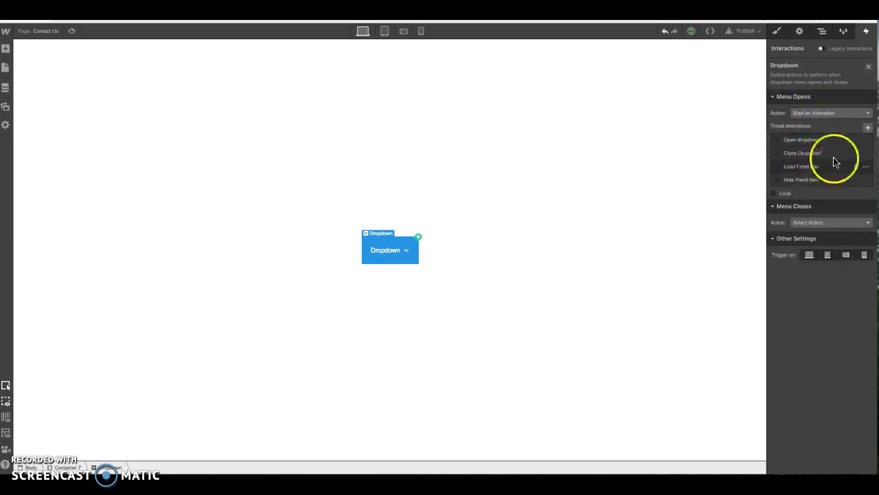
Step: Create a new timed animation named 'open test' for the menu-opens trigger
left_click(868, 127)
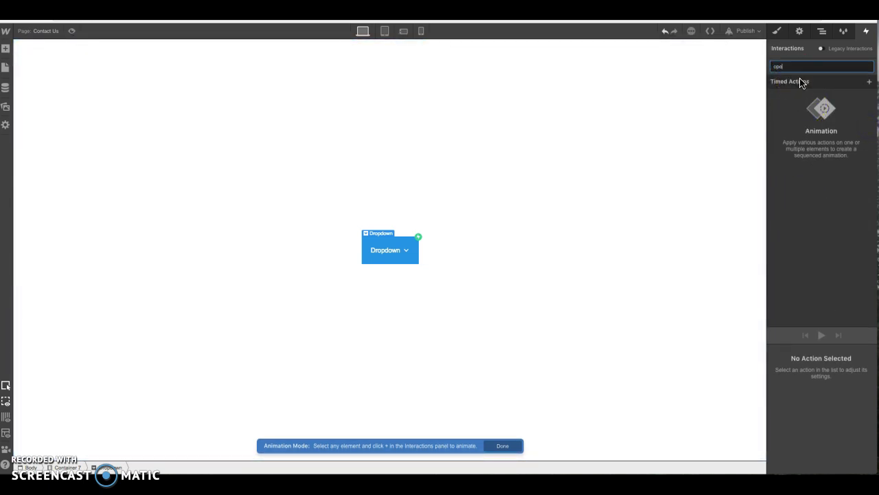
type("open test")
key("Return")
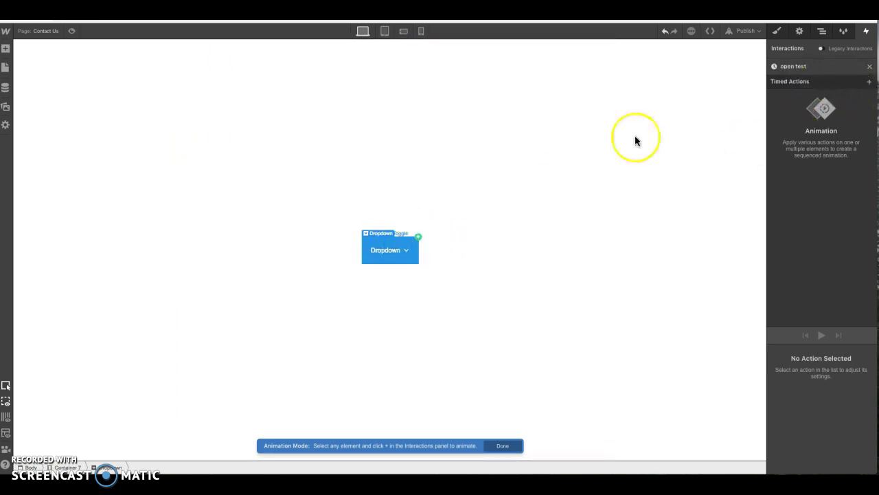
Step: Turn on Open Menu in the Dropdown settings so the Link 1–3 list shows on the canvas
left_click(799, 32)
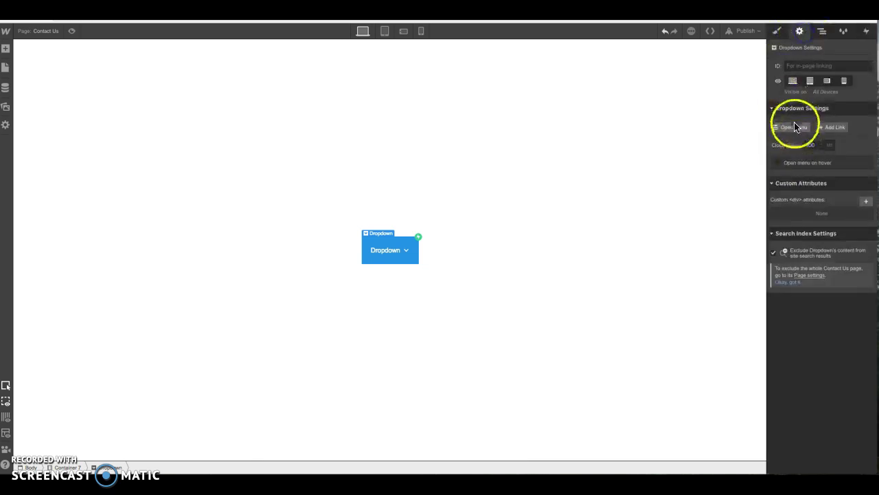
left_click(790, 127)
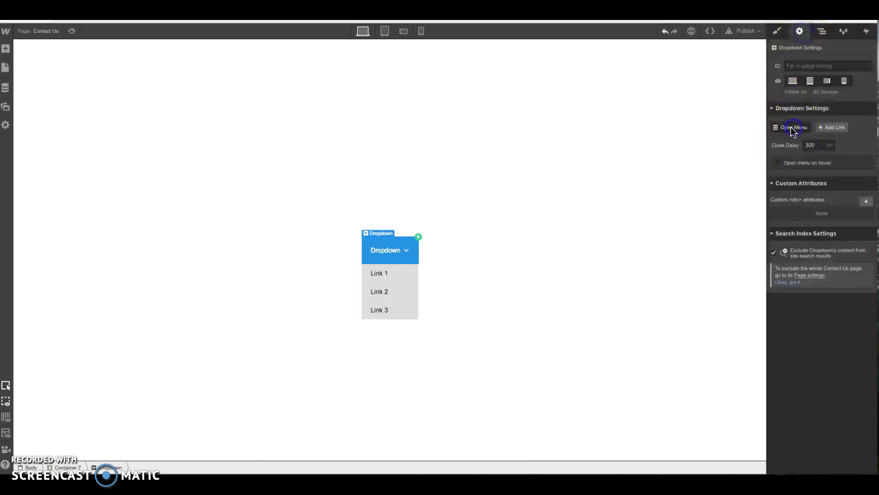
left_click(393, 275)
left_click(412, 238)
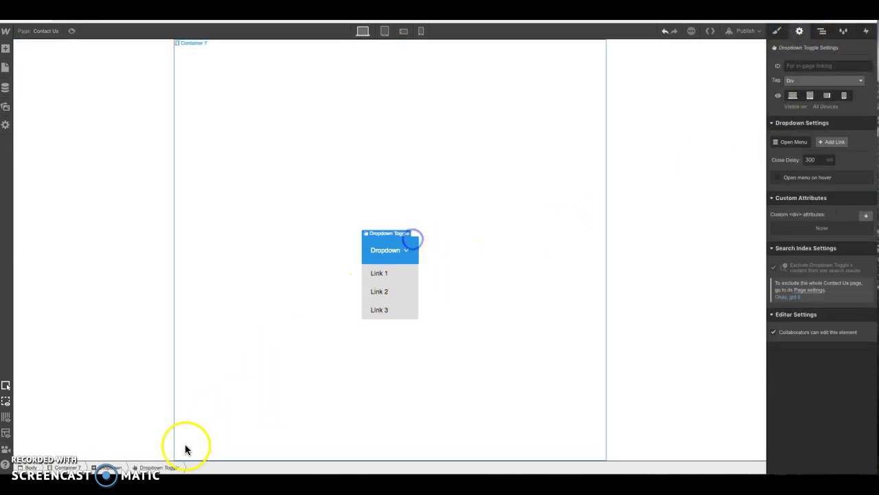
Step: Edit the 'open test' animation from the Dropdown trigger, targeting Dropdown List 6
left_click(109, 467)
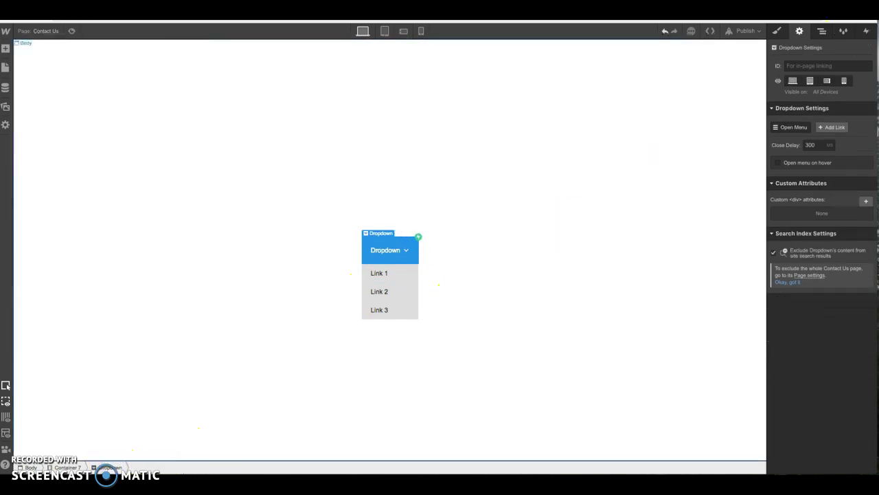
left_click(866, 31)
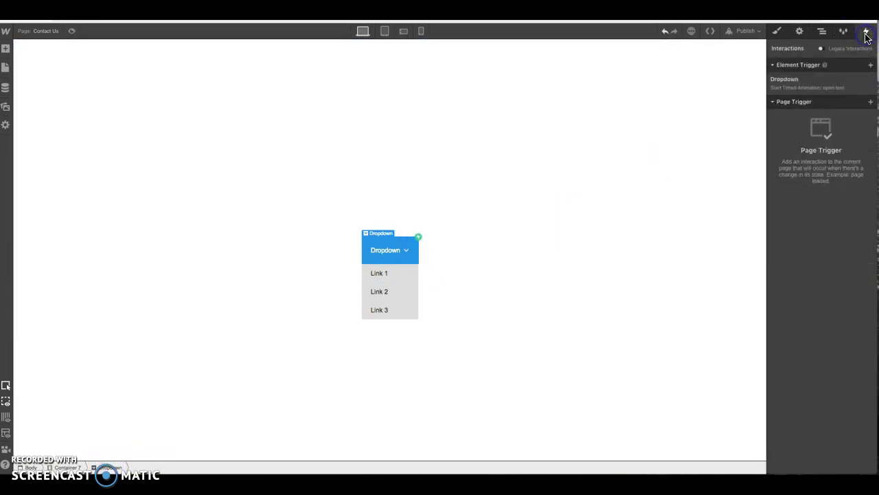
left_click(828, 81)
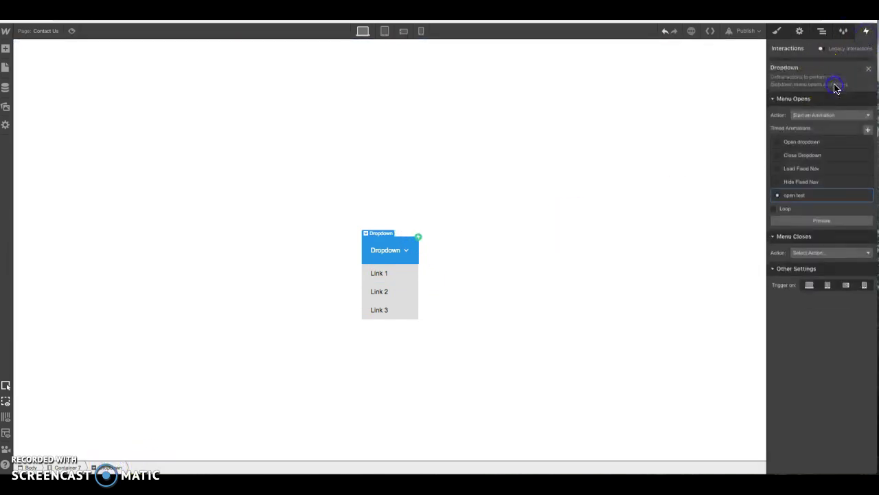
left_click(801, 198)
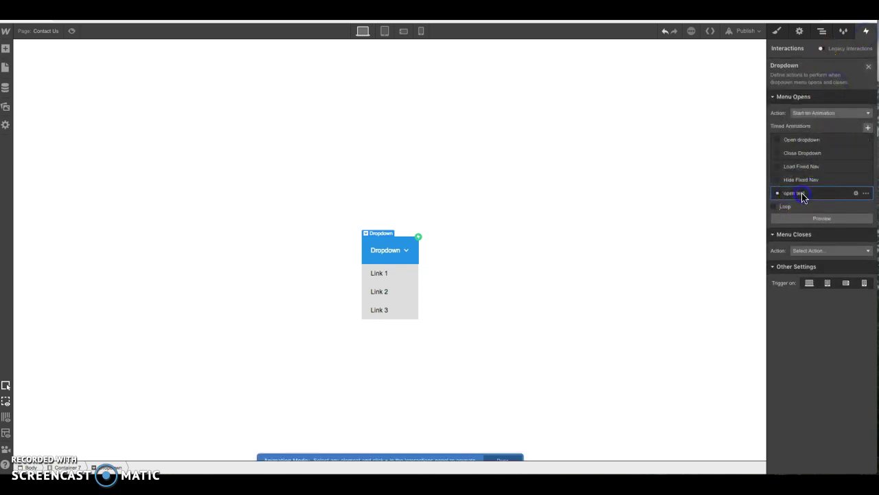
left_click(384, 273)
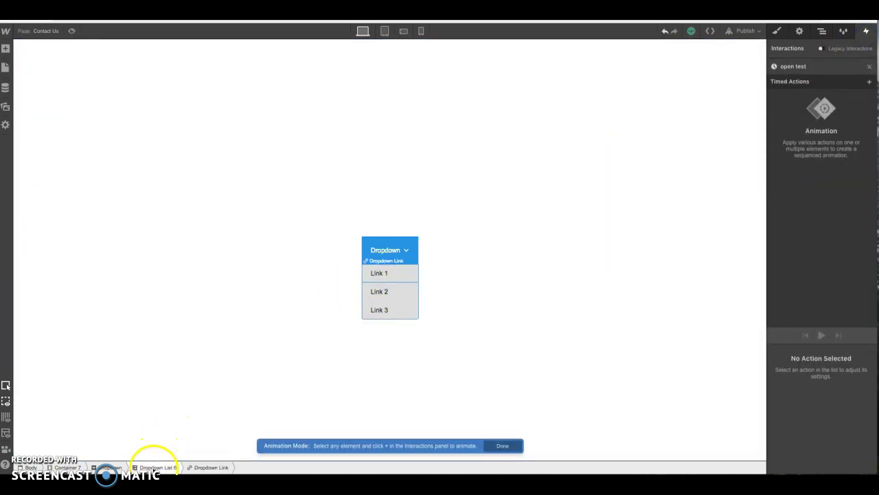
left_click(154, 469)
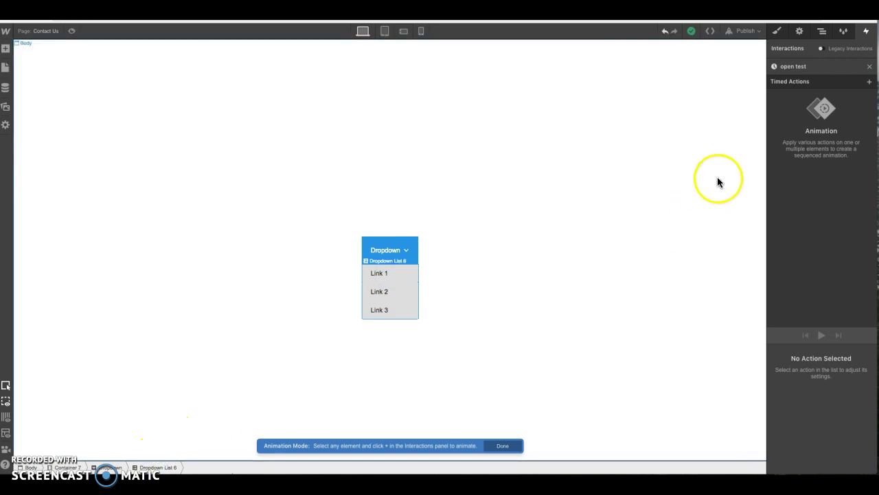
Step: Add a Size action setting Dropdown List 6's height to 0 as the initial state
left_click(870, 81)
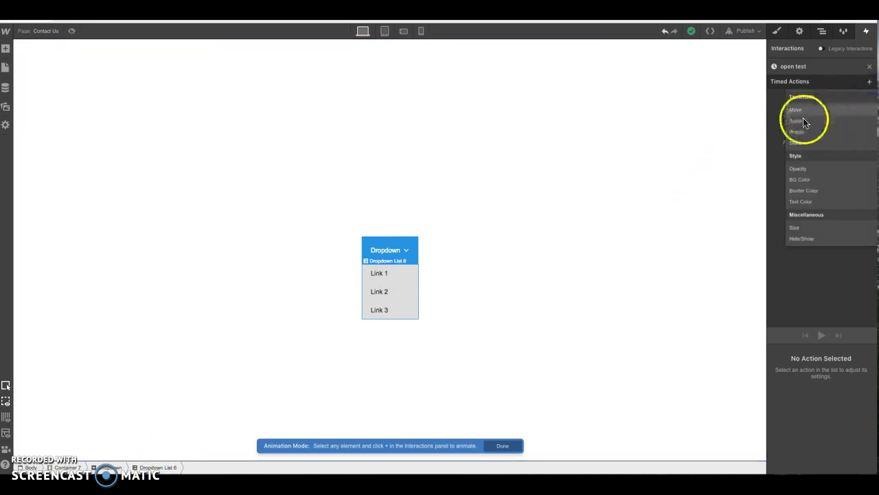
left_click(797, 227)
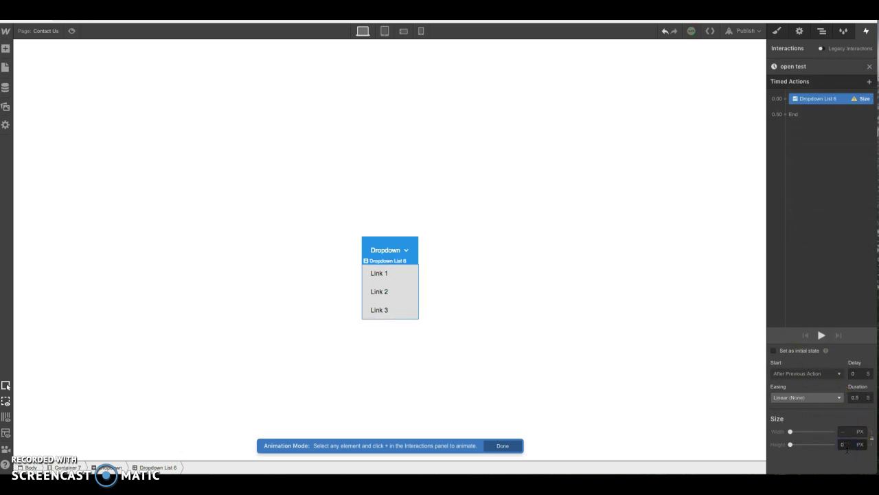
key("Return")
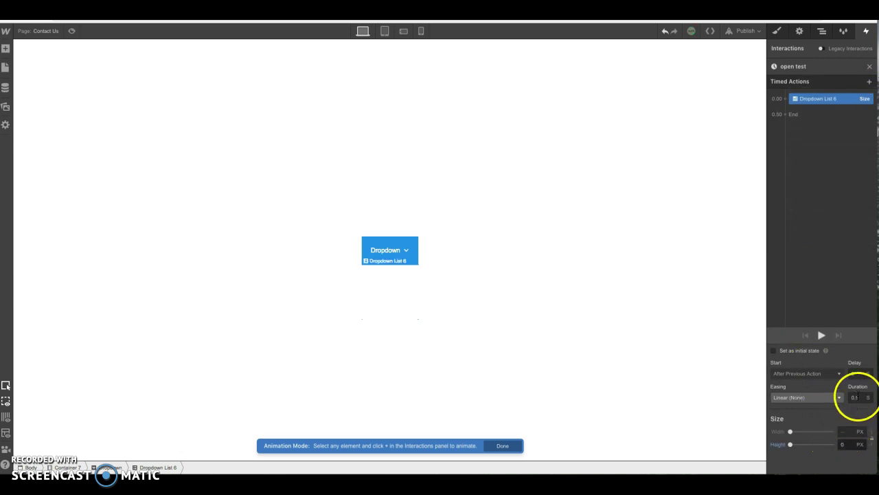
left_click(773, 351)
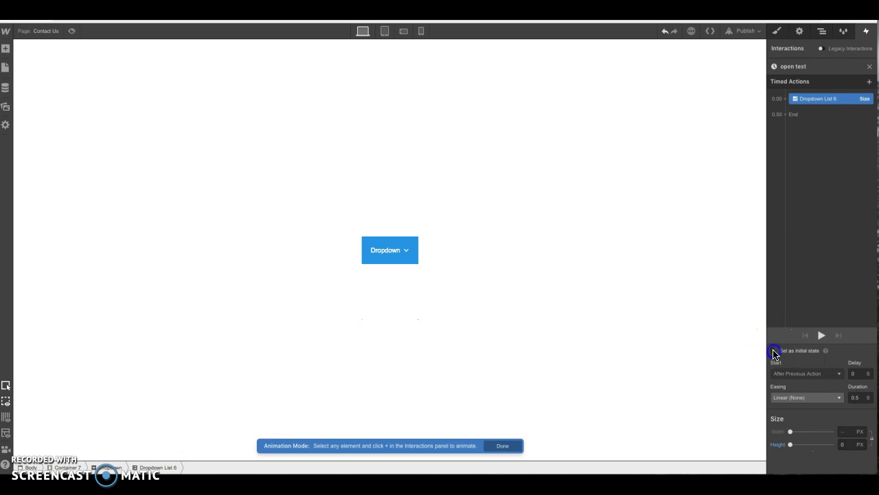
Step: Add a second Size action that grows the list's height to auto
left_click(785, 116)
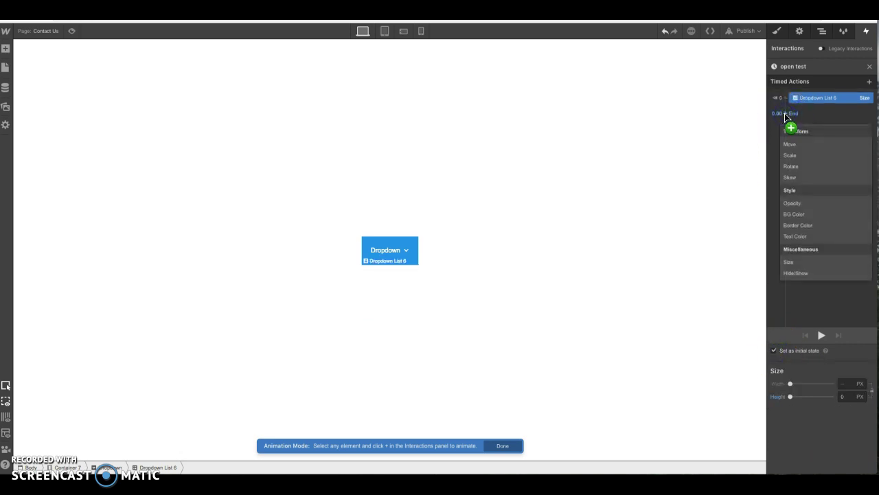
left_click(790, 262)
left_click(849, 446)
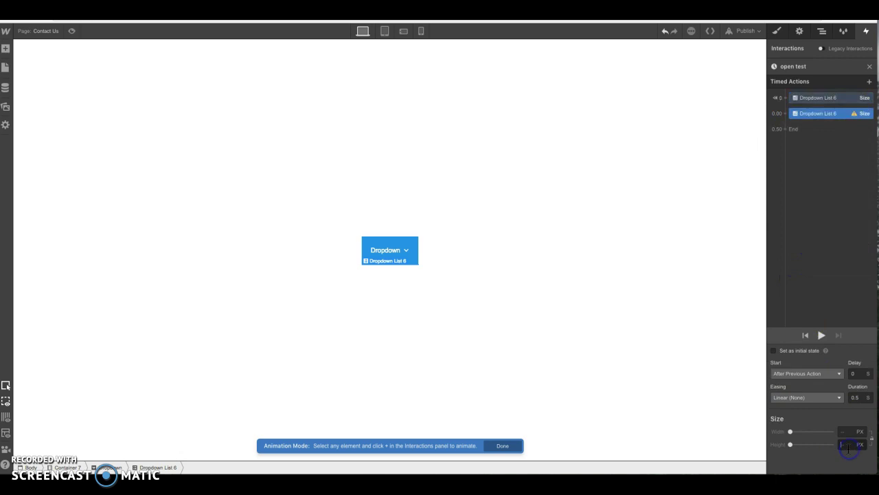
type("auto")
key("Return")
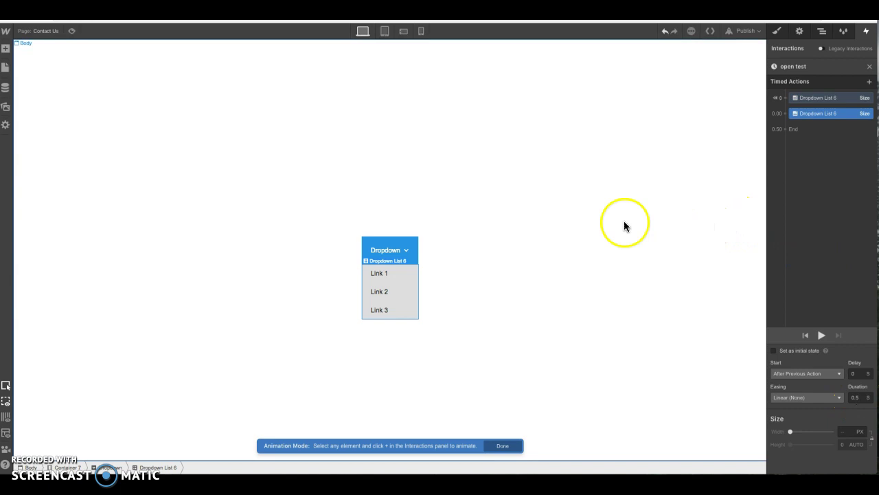
Step: Exit animation mode and use the Dropdown Toggle's Open Menu setting to show the Link 1–3 list
left_click(437, 251)
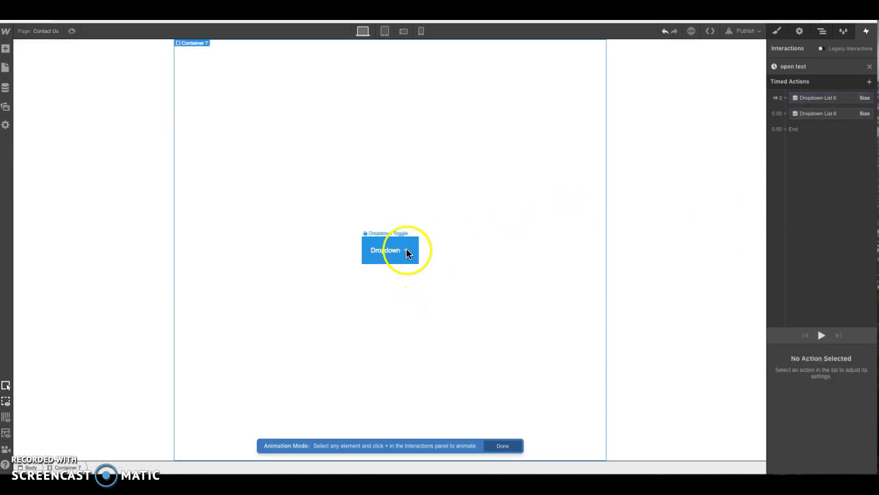
left_click(379, 249)
left_click(800, 32)
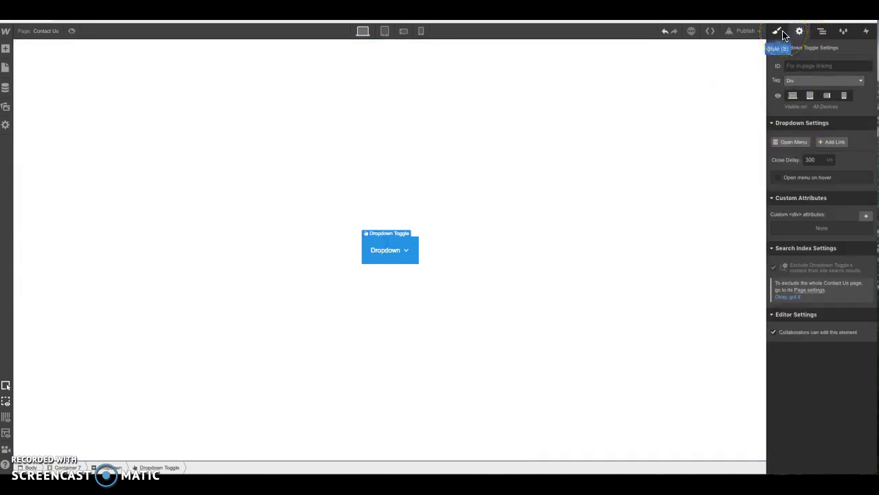
left_click(778, 31)
left_click(799, 31)
left_click(792, 142)
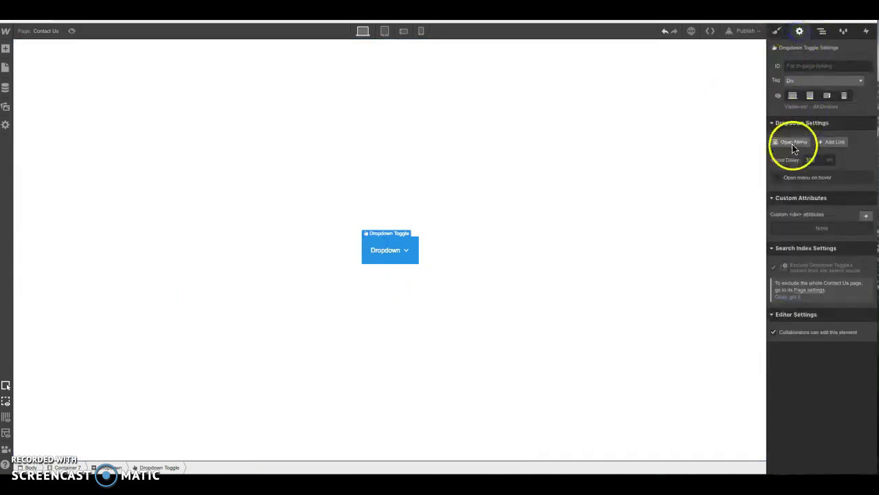
left_click(392, 275)
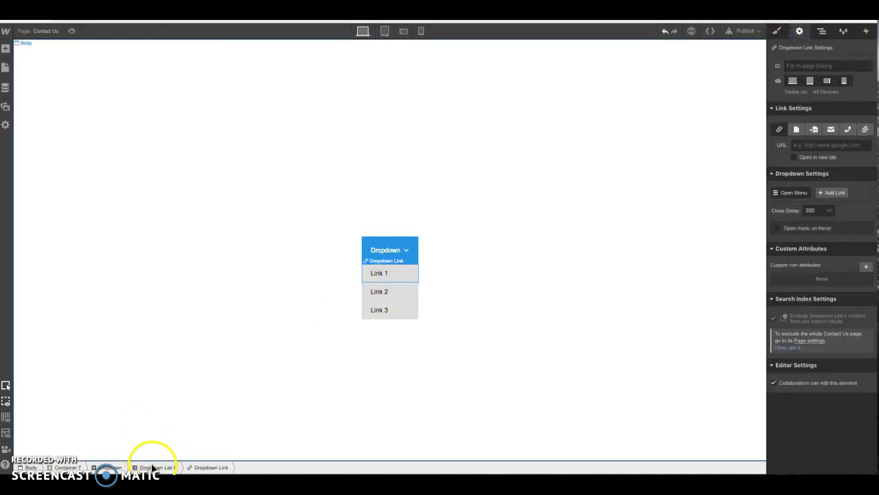
Step: Set Dropdown List 6's Overflow to Hidden in the Style panel's Layout section
left_click(154, 467)
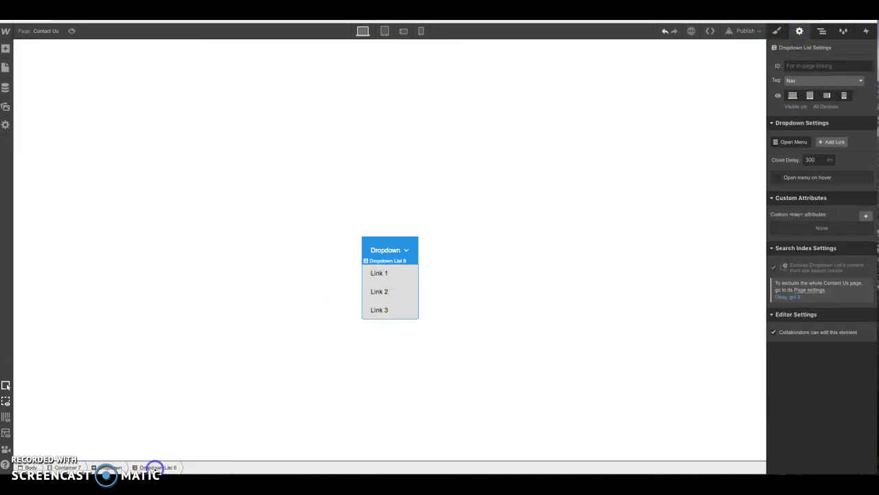
left_click(778, 31)
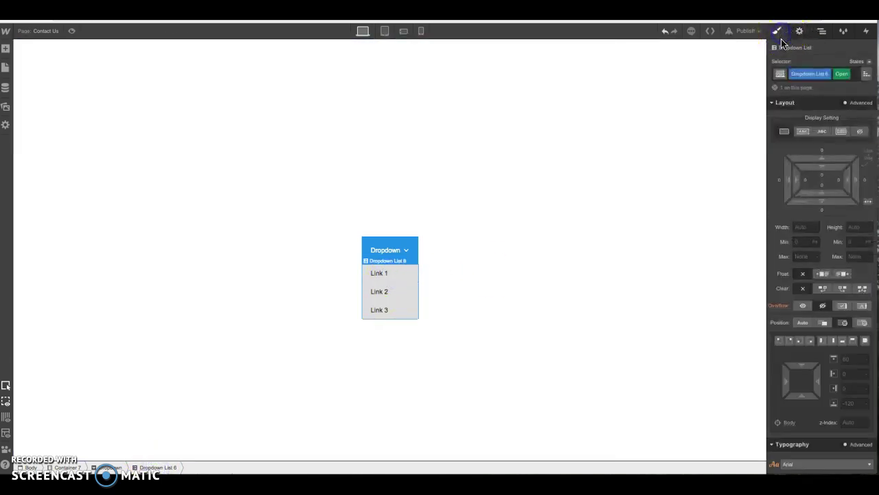
left_click(821, 306)
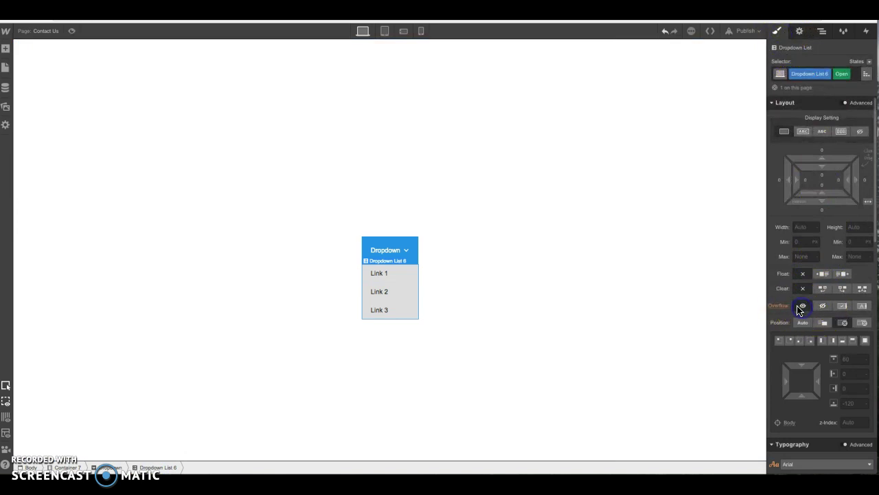
left_click(802, 308)
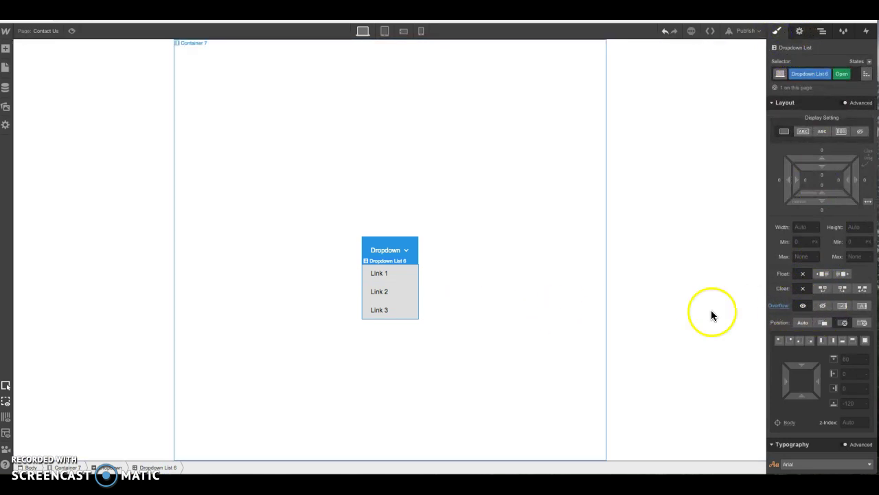
left_click(824, 307)
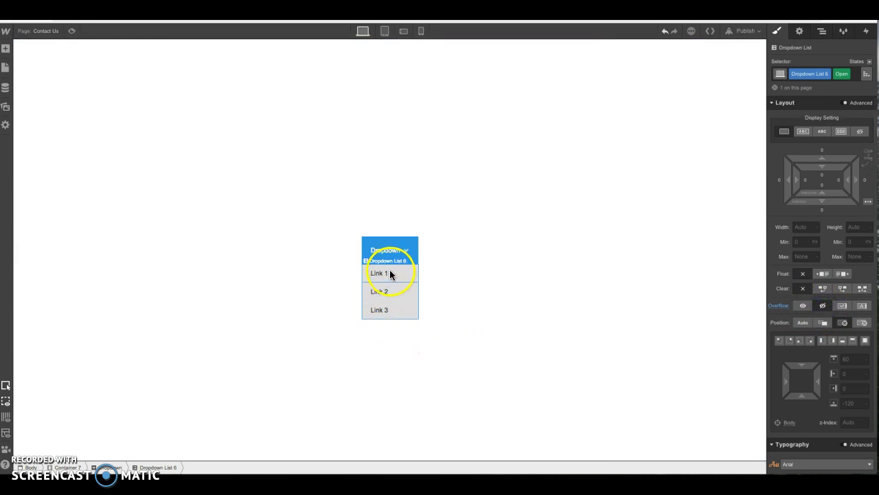
Step: Set the Dropdown trigger's Menu Closes action to Start an Animation
left_click(405, 241)
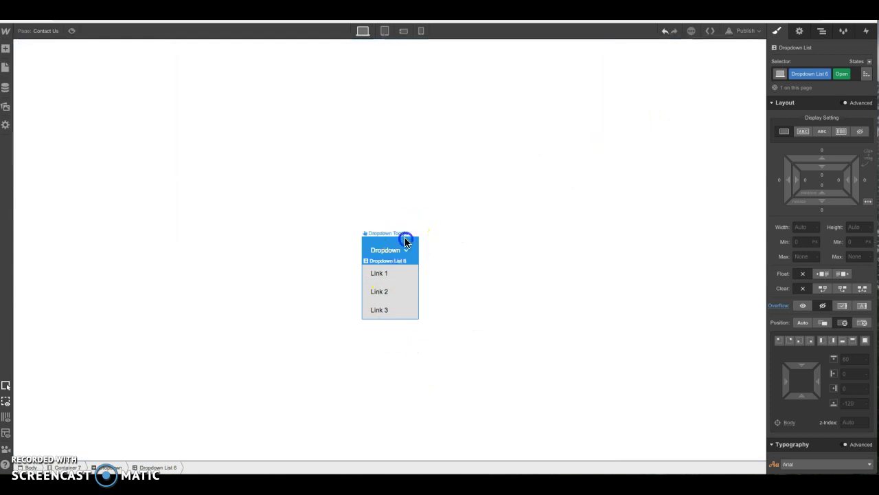
left_click(110, 467)
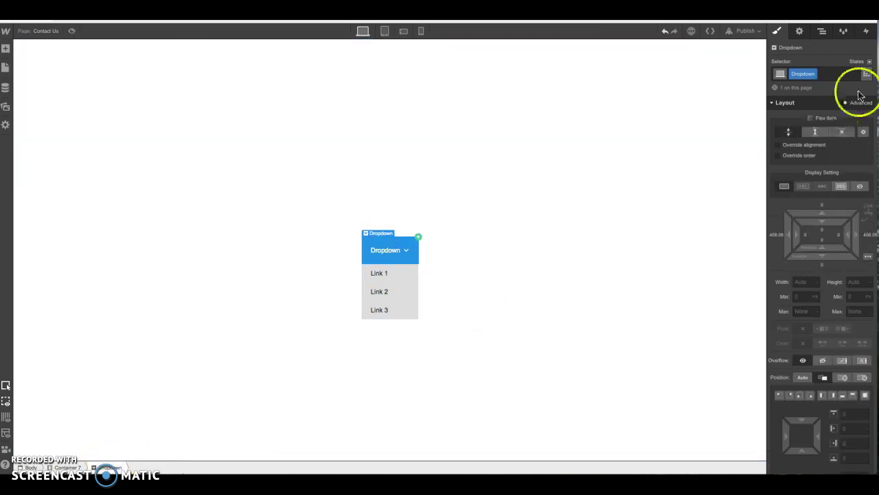
left_click(868, 33)
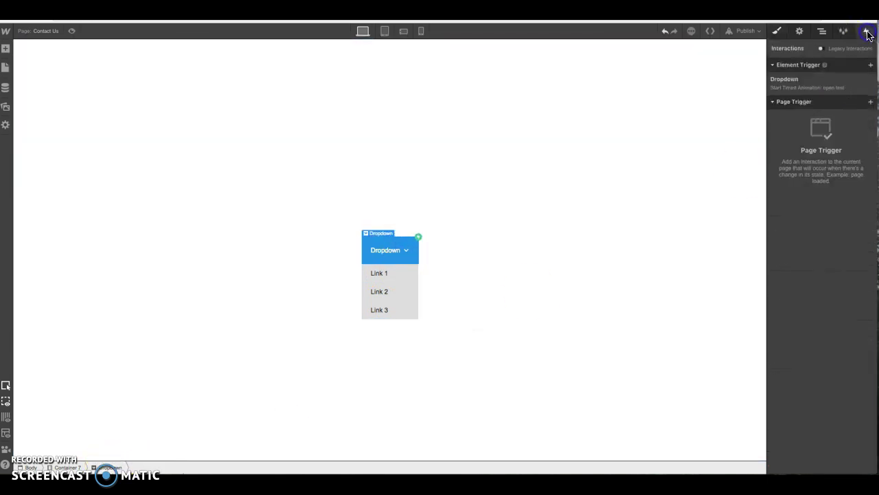
left_click(845, 82)
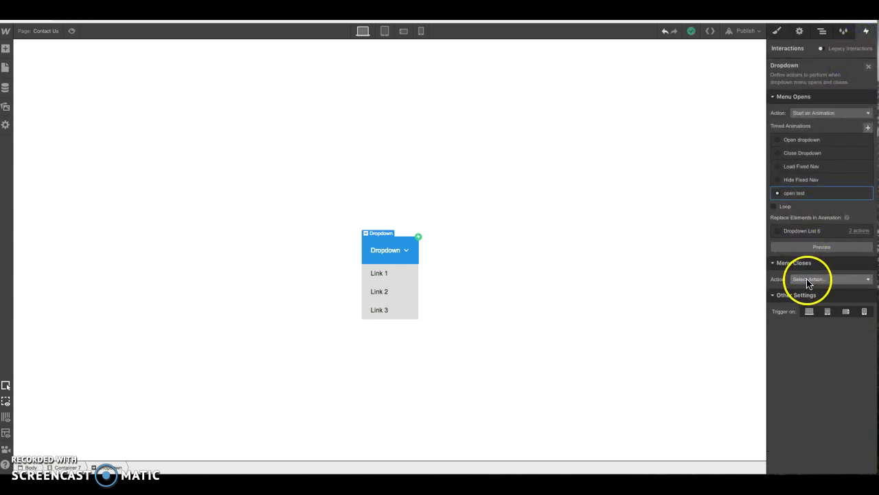
left_click(809, 281)
left_click(805, 301)
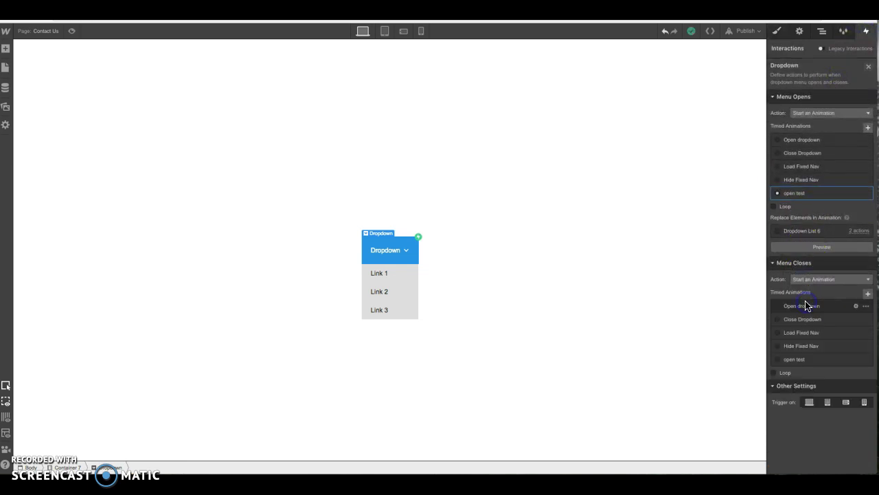
Step: Create a new timed animation named 'close test' for the menu-closes trigger
left_click(867, 293)
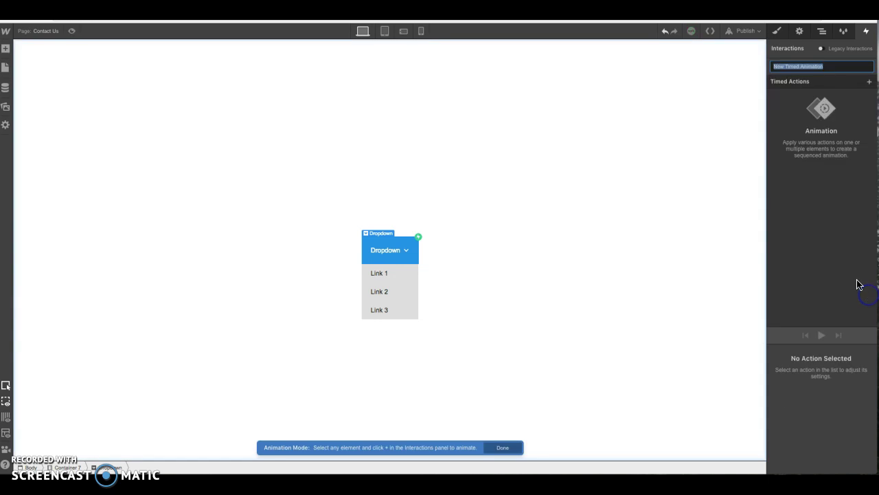
type("close")
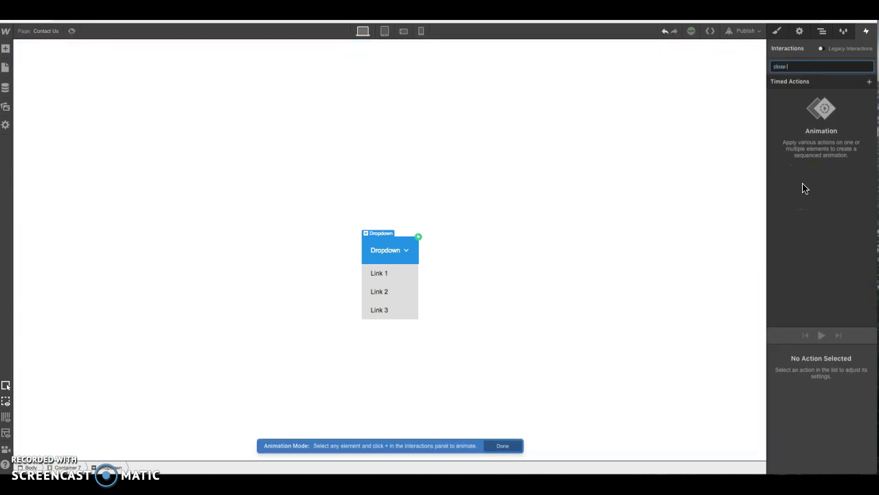
type(" test")
key("Return")
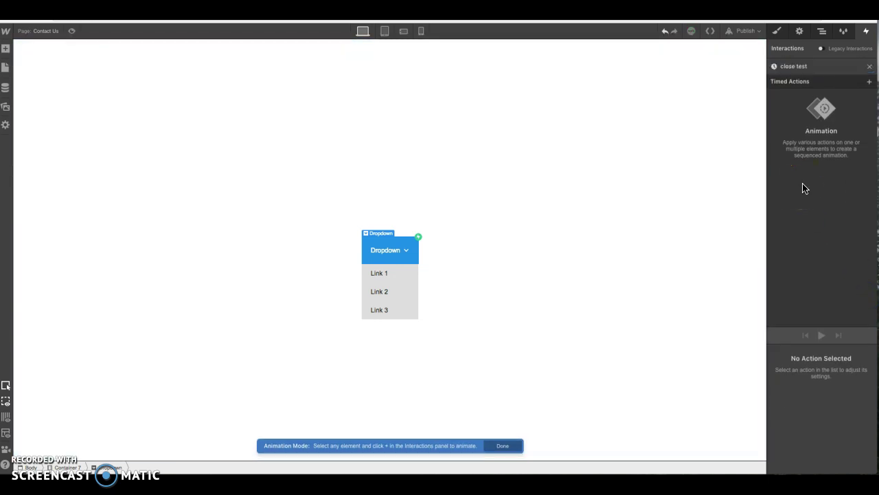
Step: Add a Size action to 'close test' targeting Dropdown List 6
left_click(870, 82)
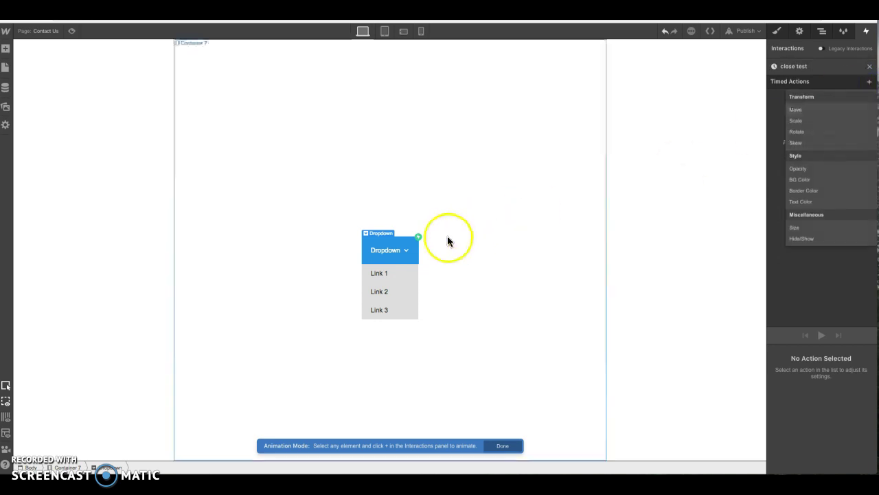
left_click(399, 271)
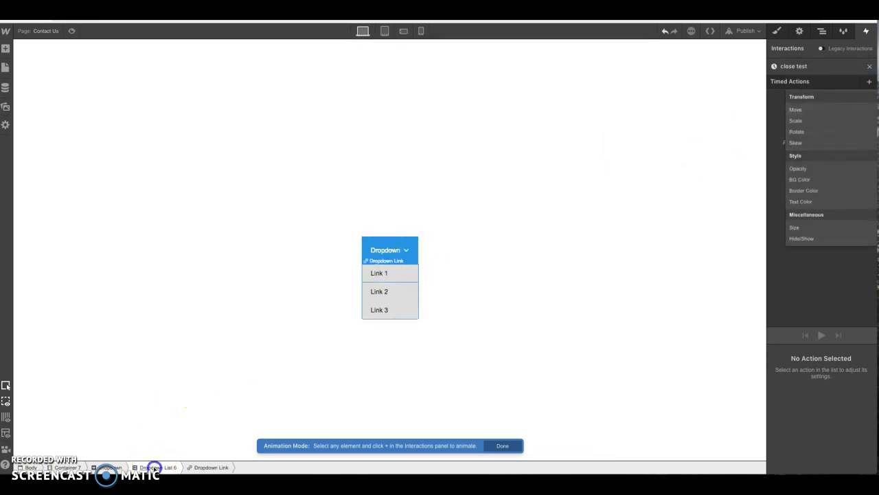
left_click(155, 467)
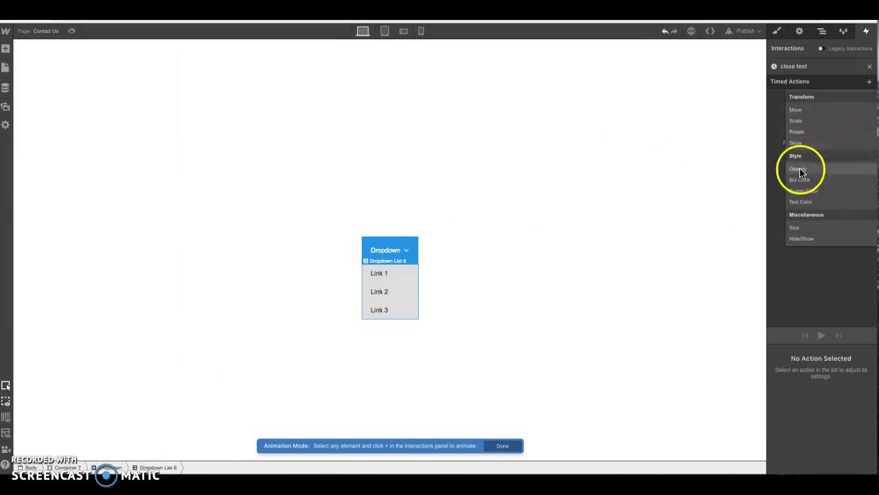
left_click(795, 228)
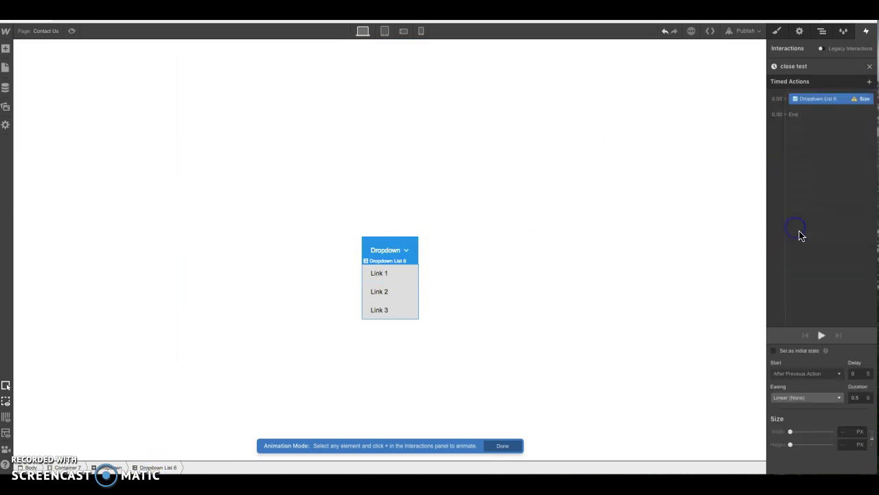
Step: Set the action's height to 0 px and its duration to 0.3 seconds
left_click(847, 444)
left_click(856, 397)
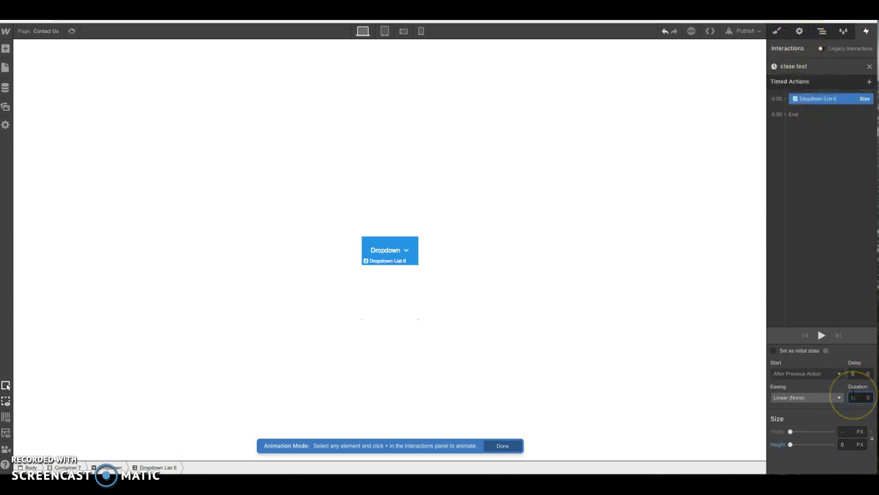
type("0.3")
left_click(855, 369)
left_click(503, 214)
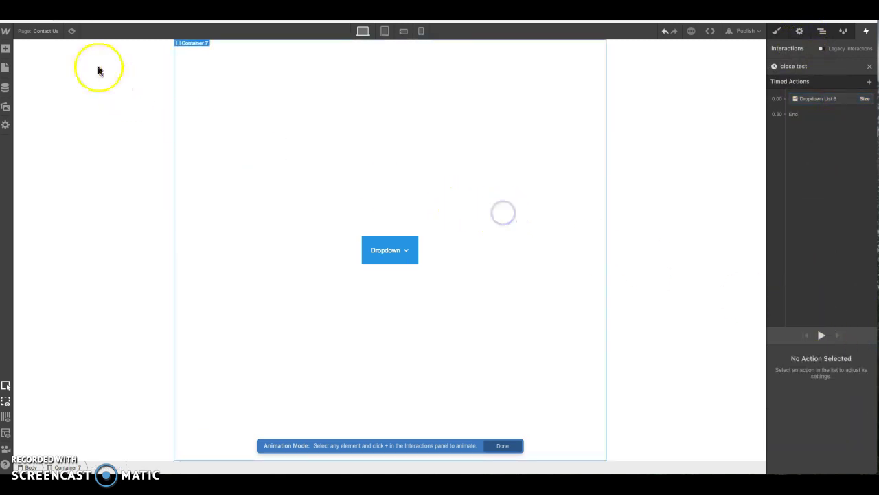
Step: Preview the page and open and close the dropdown twice to check both animations
left_click(73, 31)
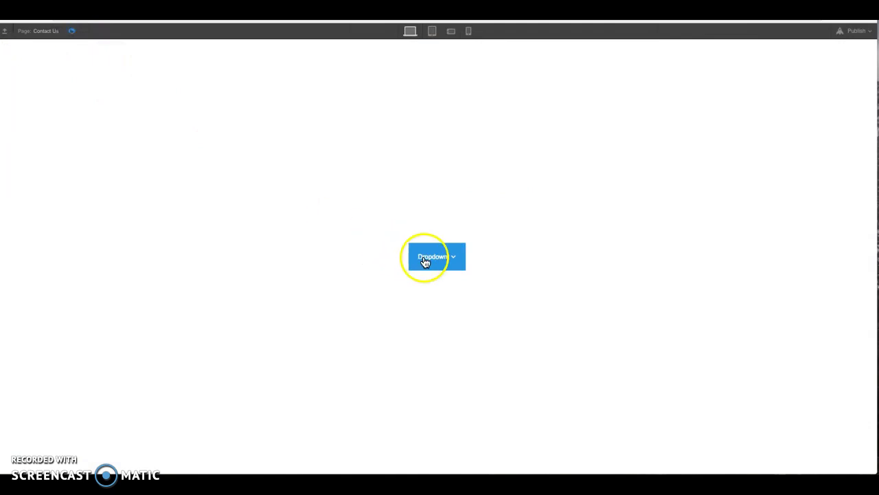
left_click(431, 259)
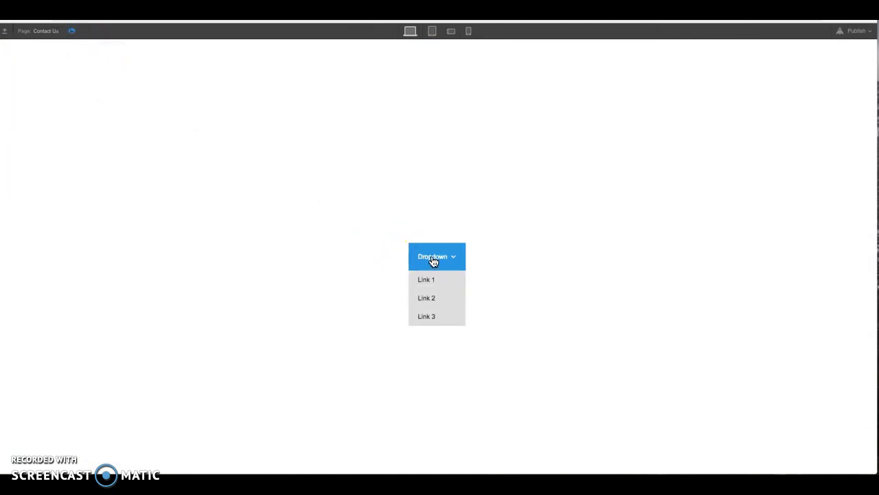
left_click(433, 260)
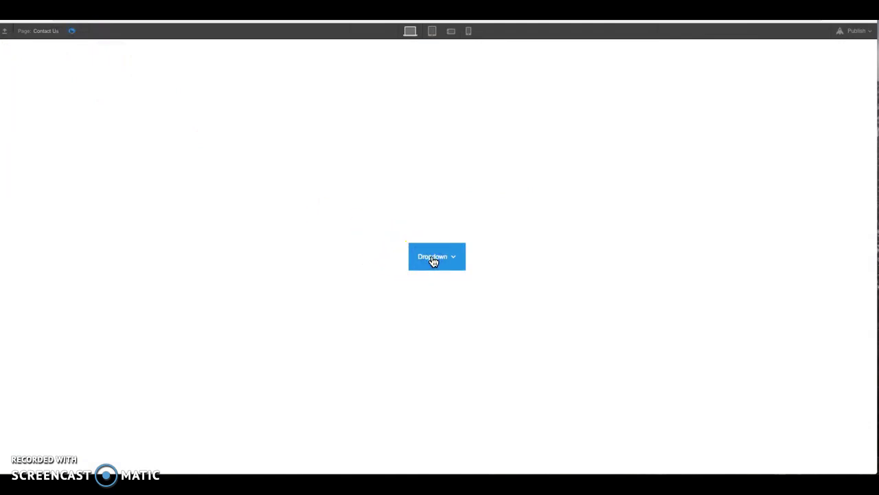
left_click(433, 259)
left_click(431, 259)
Step: Exit preview and revisit the Dropdown Toggle's Close Delay, discarding a 400 edit to keep 300 ms
left_click(72, 31)
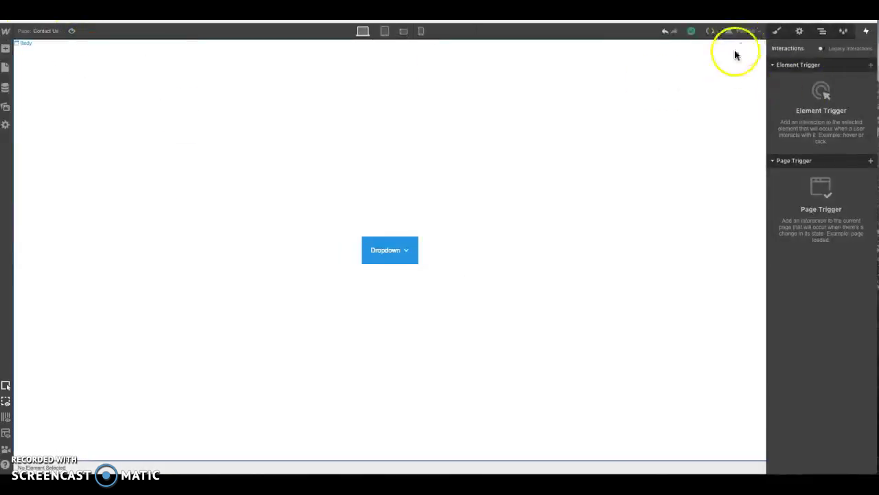
left_click(394, 245)
left_click(799, 32)
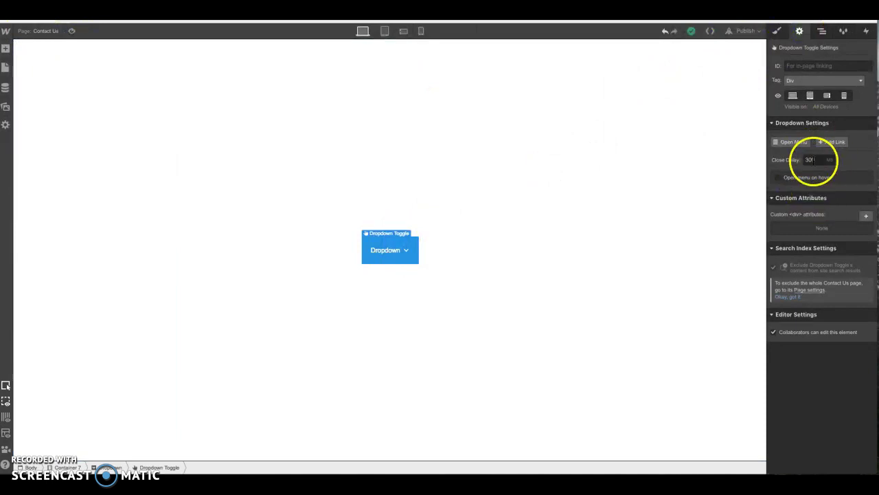
double_click(811, 160)
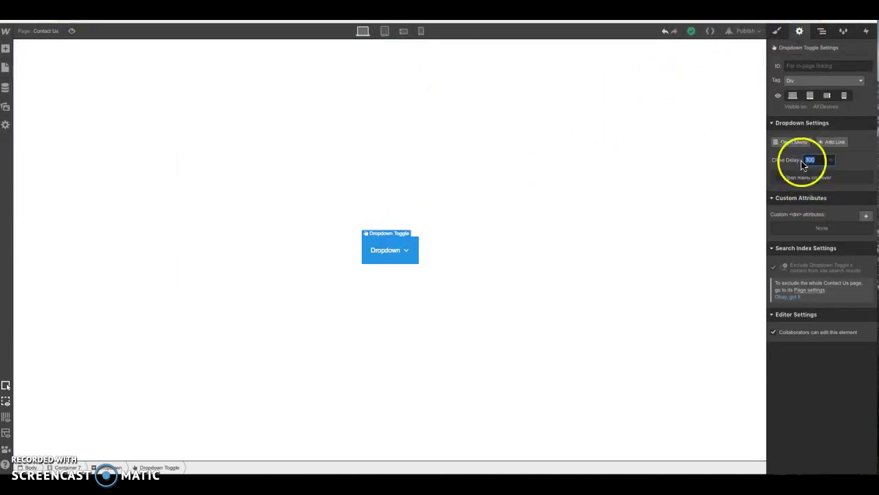
type("400")
key("Escape")
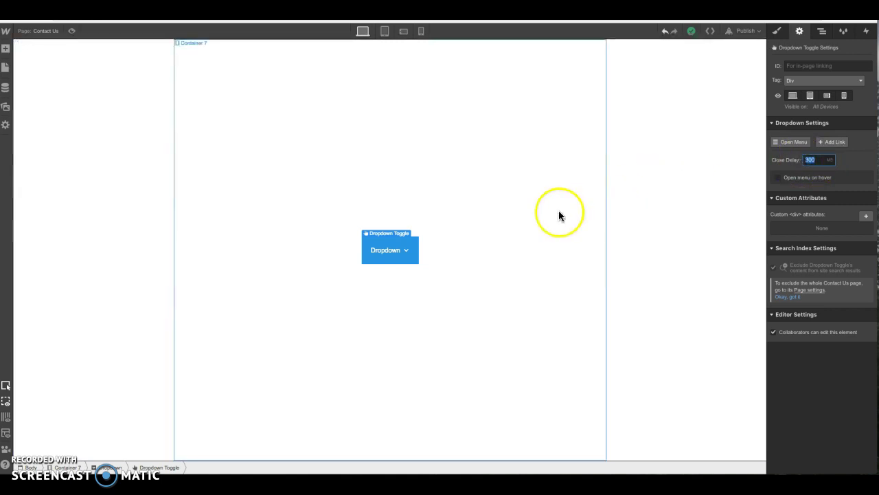